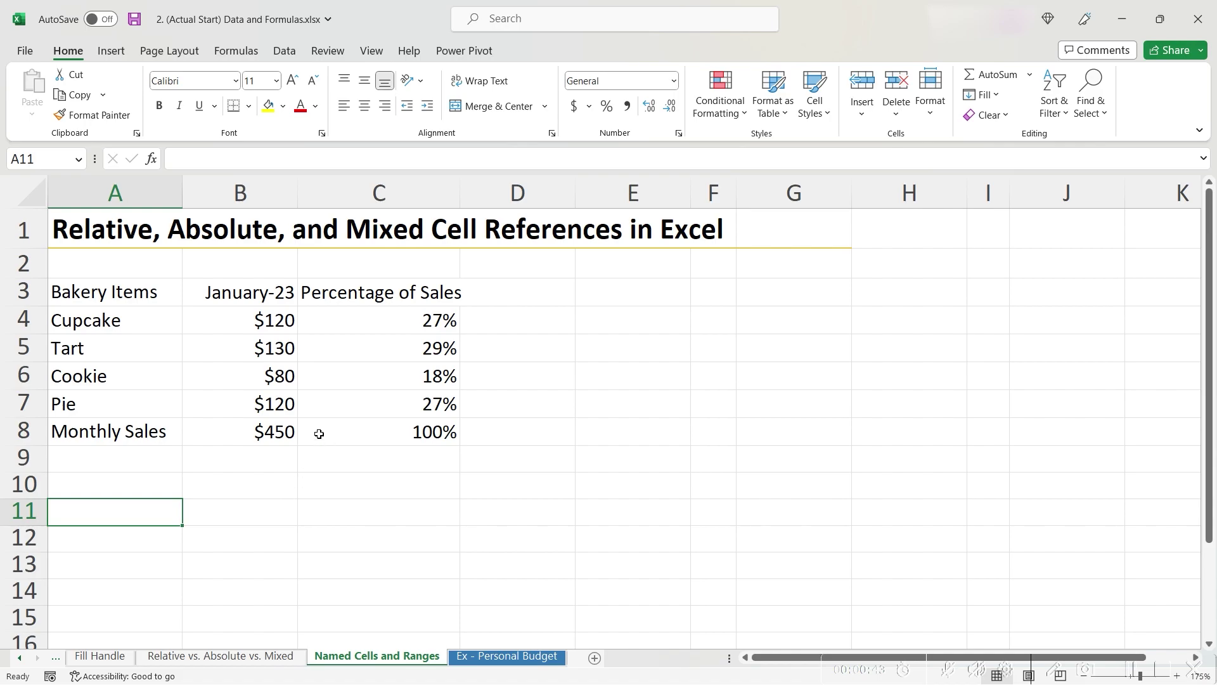
Name cell B8, the January-23 monthly sales total, TotalSales
{"action": "left_click", "coordinate": [354, 437]}
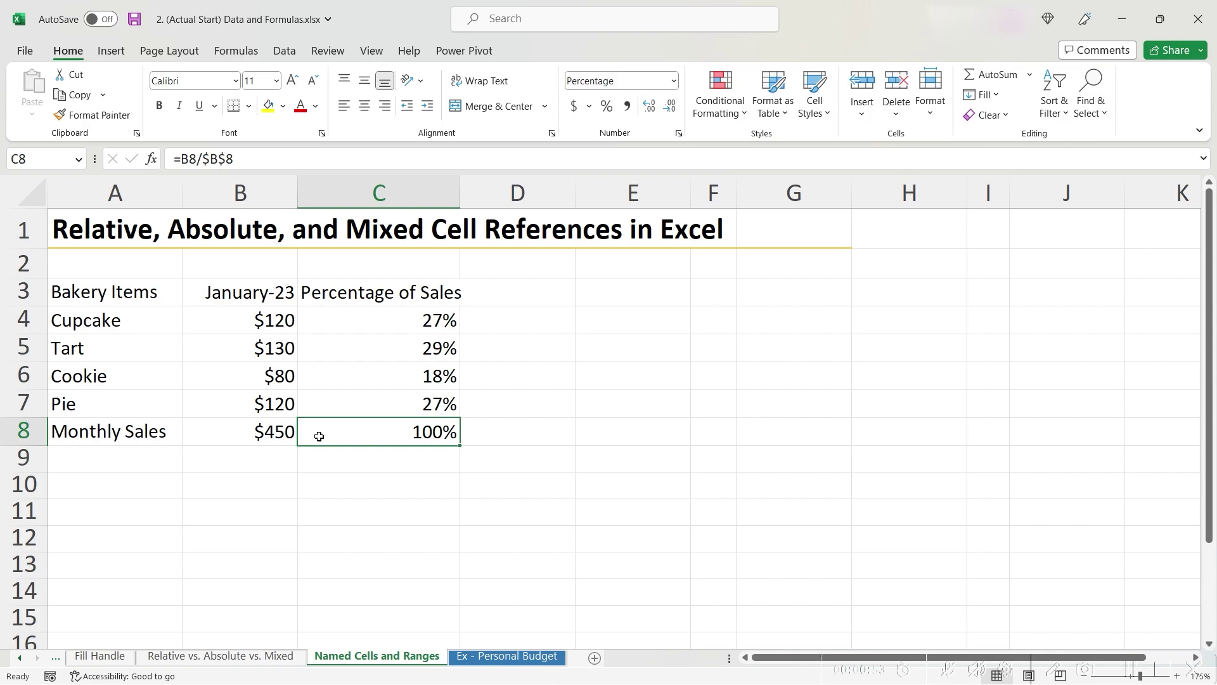
{"action": "left_click", "coordinate": [266, 434]}
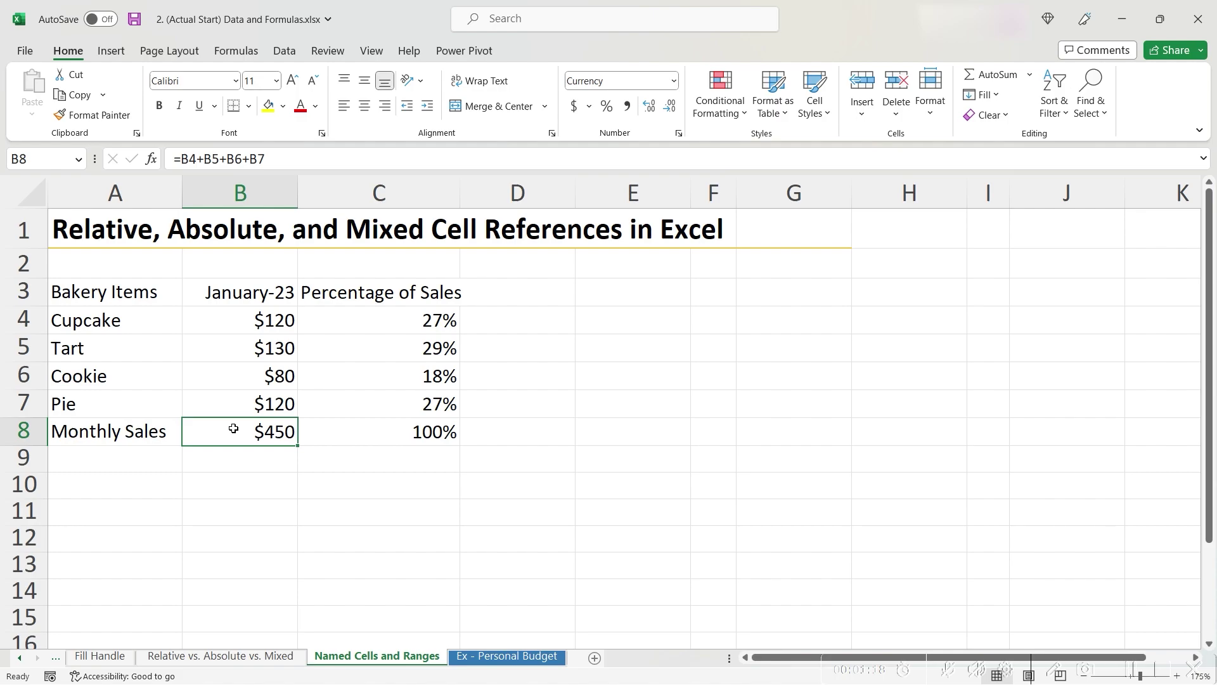
{"action": "left_click", "coordinate": [54, 155]}
{"action": "type", "text": "TotalSales"}
{"action": "key", "text": "Return"}
Try a formula in B12 that references the monthly sales total by picking cell B8, and clear the entry
{"action": "left_click", "coordinate": [200, 530]}
{"action": "type", "text": "="}
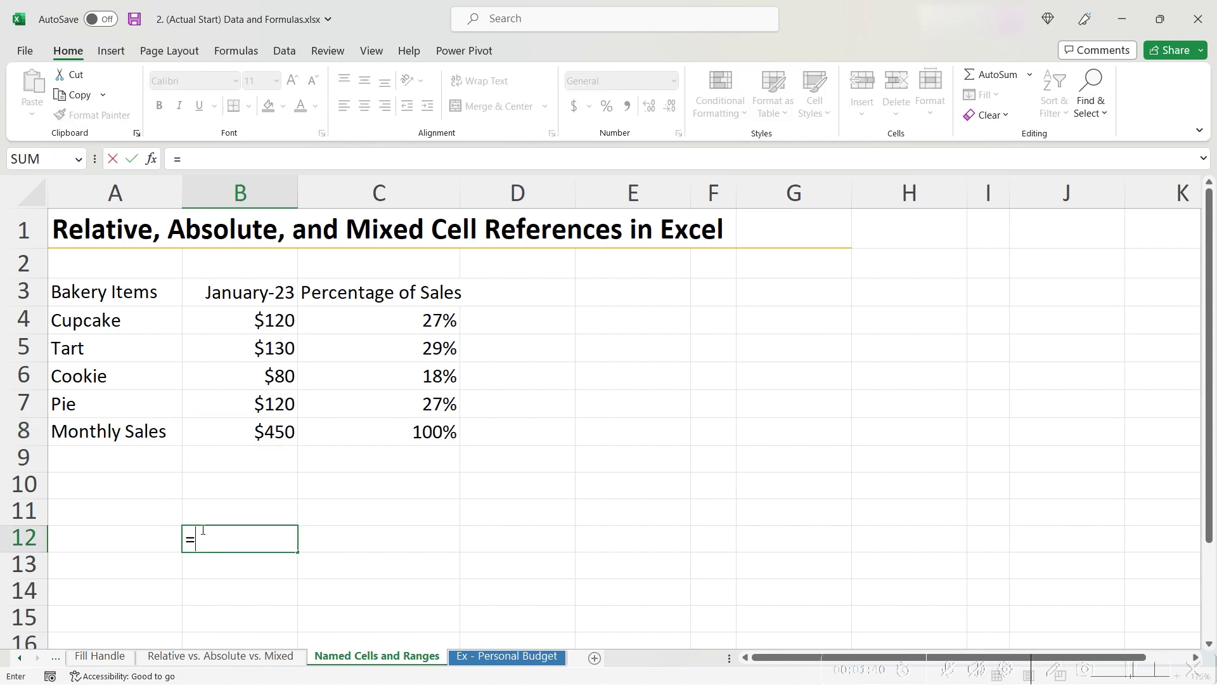
{"action": "left_click", "coordinate": [248, 435]}
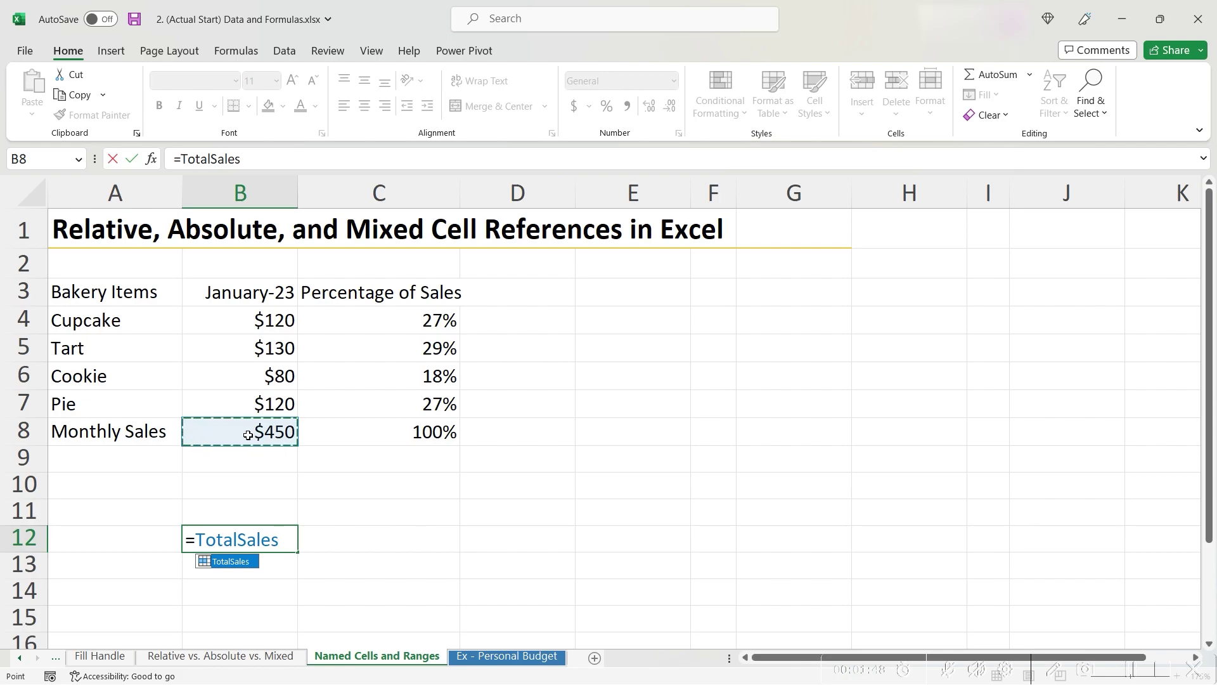
{"action": "key", "text": "BackSpace"}
{"action": "key", "text": "BackSpace"}
{"action": "key", "text": "BackSpace"}
{"action": "key", "text": "BackSpace"}
{"action": "key", "text": "BackSpace"}
{"action": "key", "text": "BackSpace"}
{"action": "key", "text": "BackSpace"}
{"action": "key", "text": "BackSpace"}
{"action": "key", "text": "BackSpace"}
{"action": "key", "text": "BackSpace"}
{"action": "key", "text": "BackSpace"}
Enter the formula =TotalSales in cell B12, choosing the suggested defined name
{"action": "type", "text": "="}
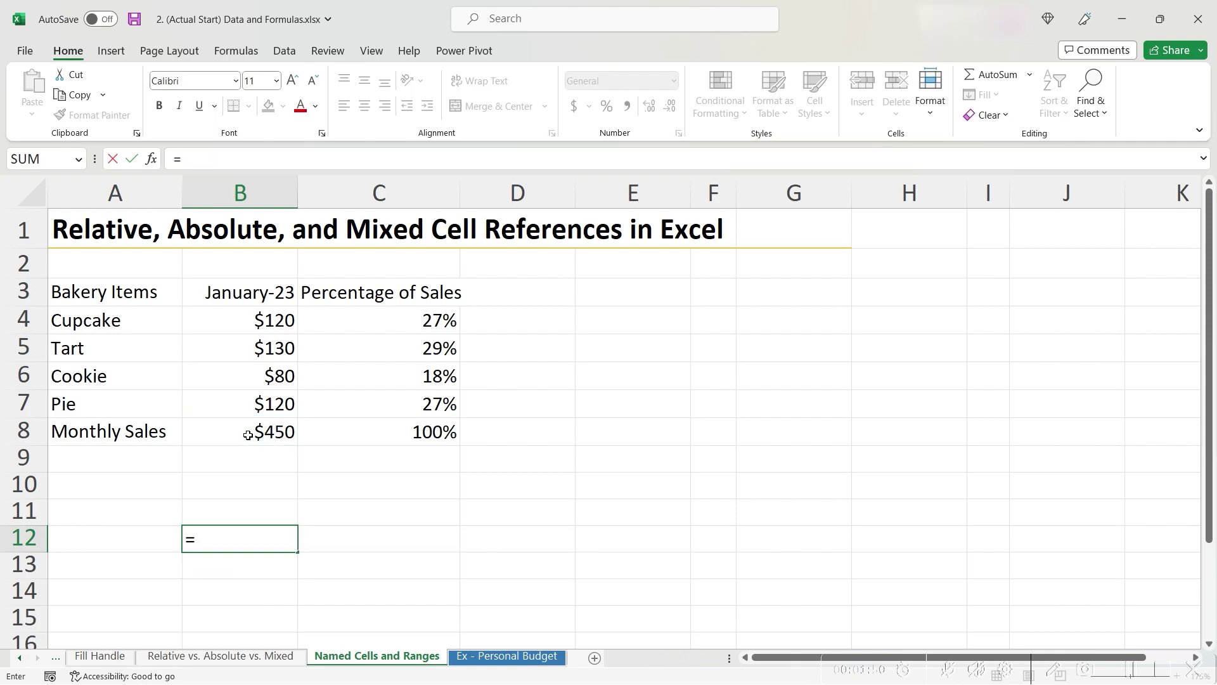
{"action": "type", "text": "total"}
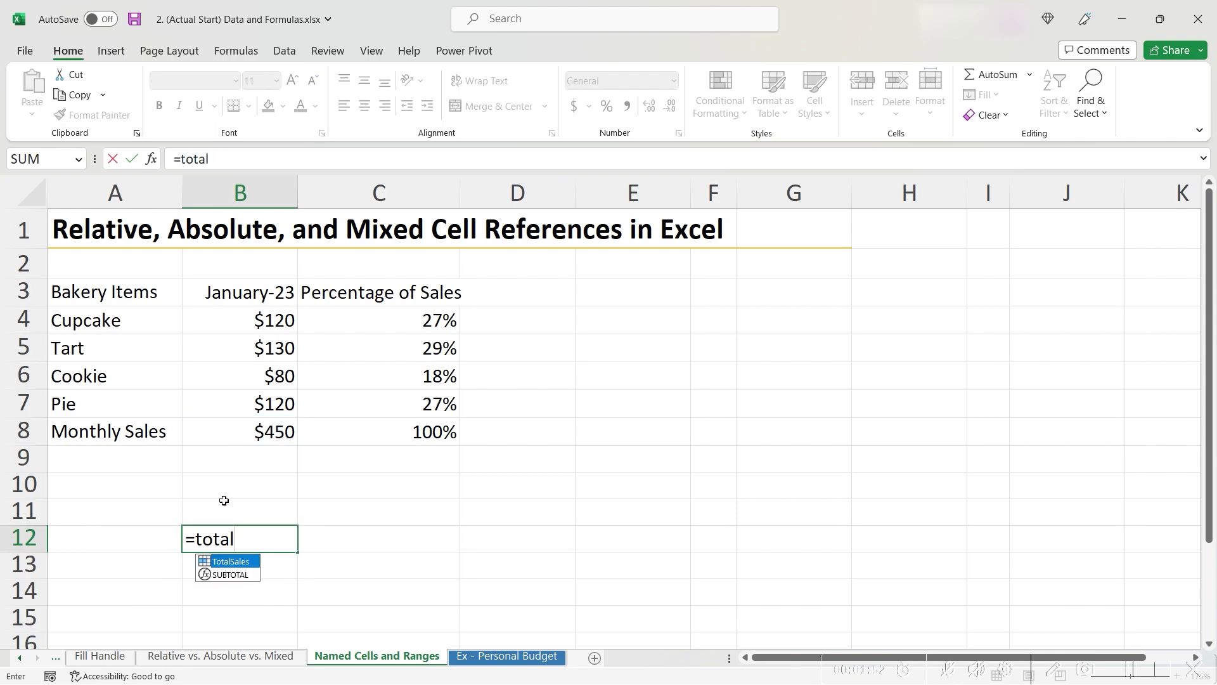
{"action": "double_click", "coordinate": [257, 562]}
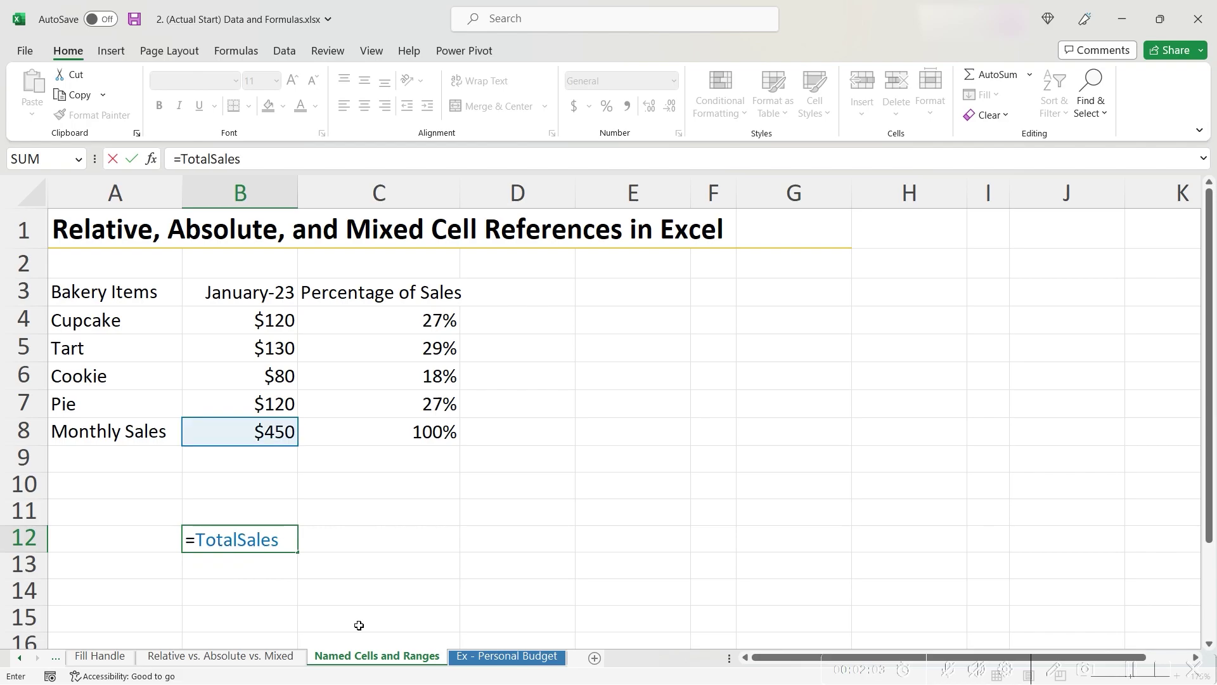
{"action": "key", "text": "Return"}
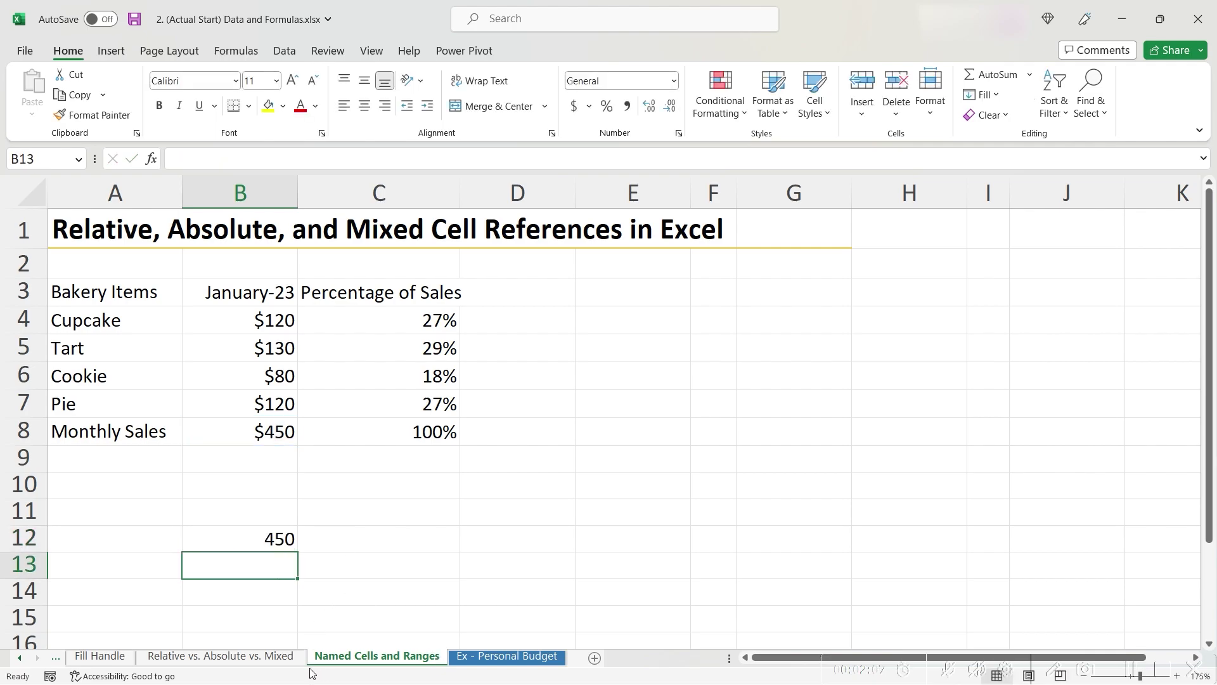
Enter the formula =TotalSales in cell G3 of the Relative vs. Absolute vs. Mixed sheet
{"action": "left_click", "coordinate": [285, 655]}
{"action": "left_click", "coordinate": [626, 271]}
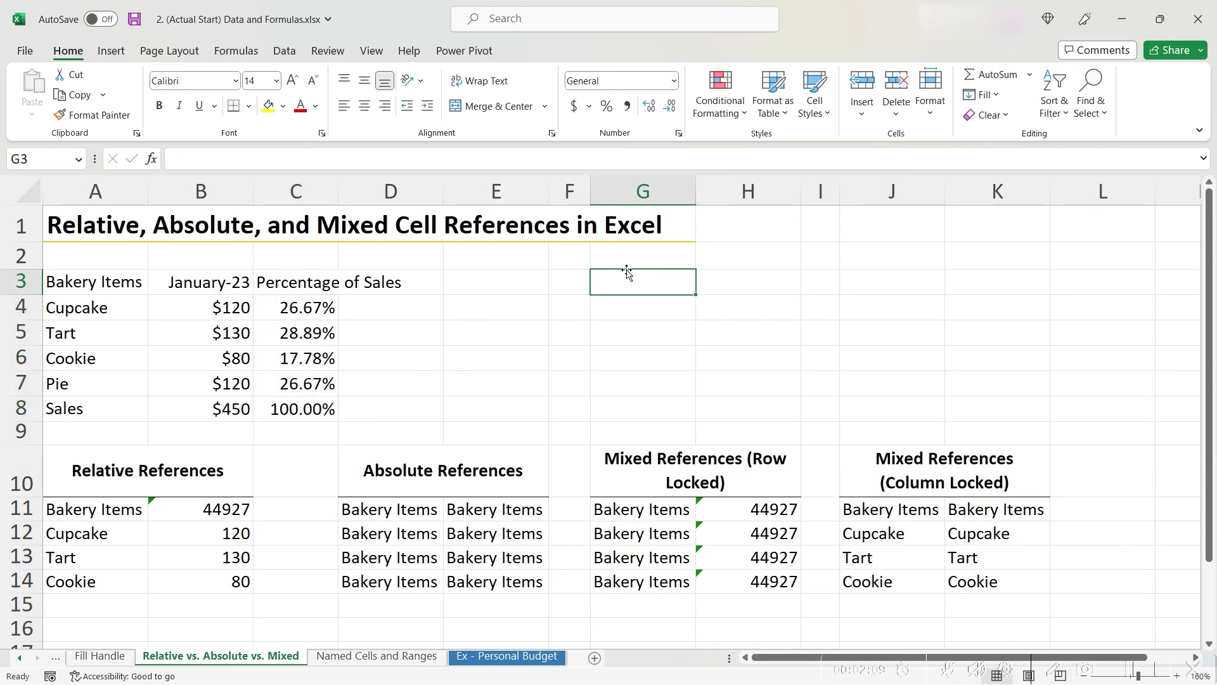
{"action": "type", "text": "=totalsale"}
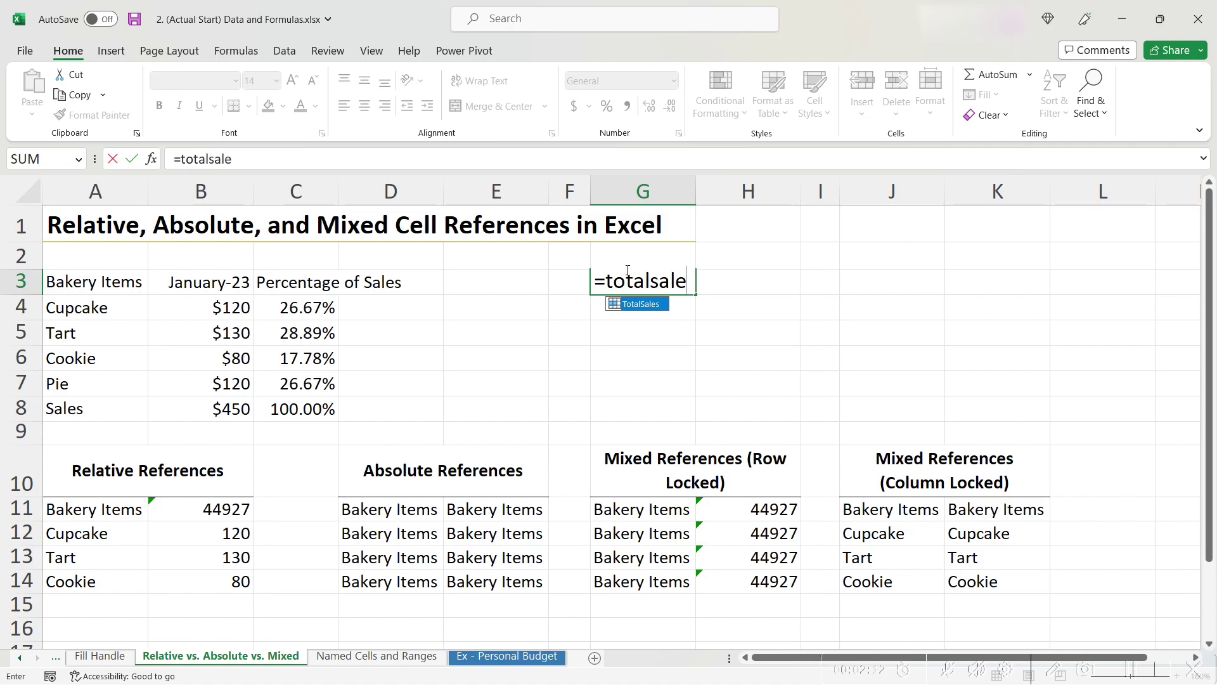
{"action": "key", "text": "Tab"}
{"action": "key", "text": "Return"}
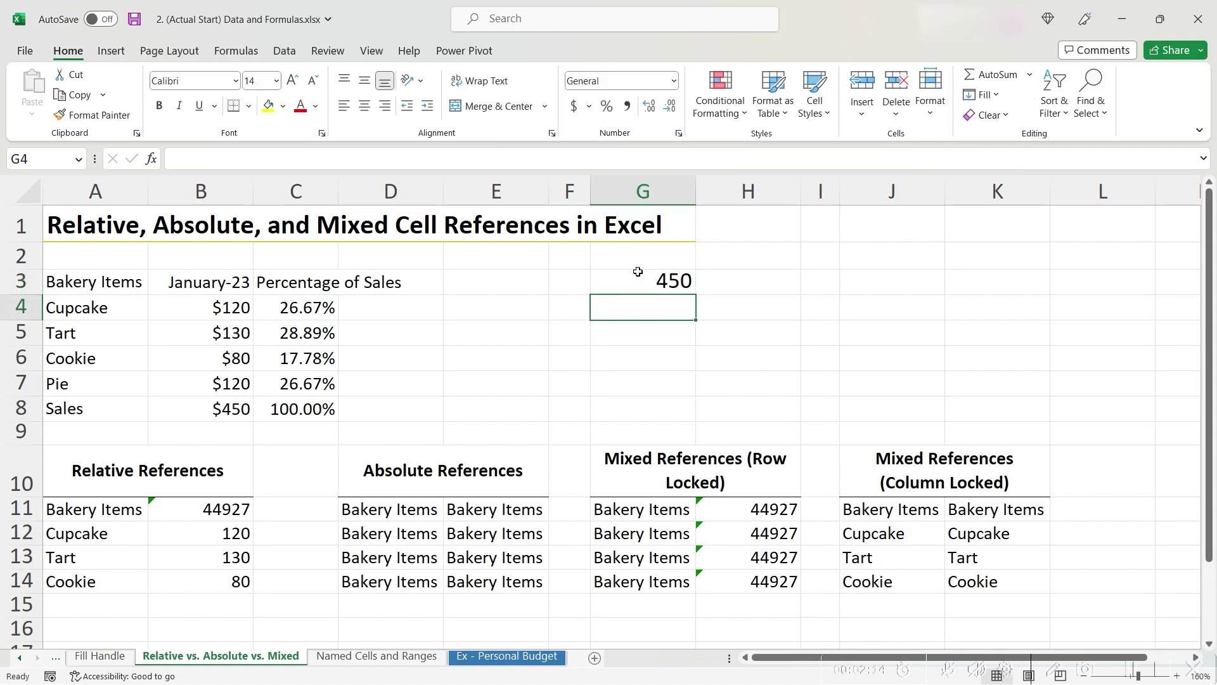
{"action": "left_click", "coordinate": [639, 271]}
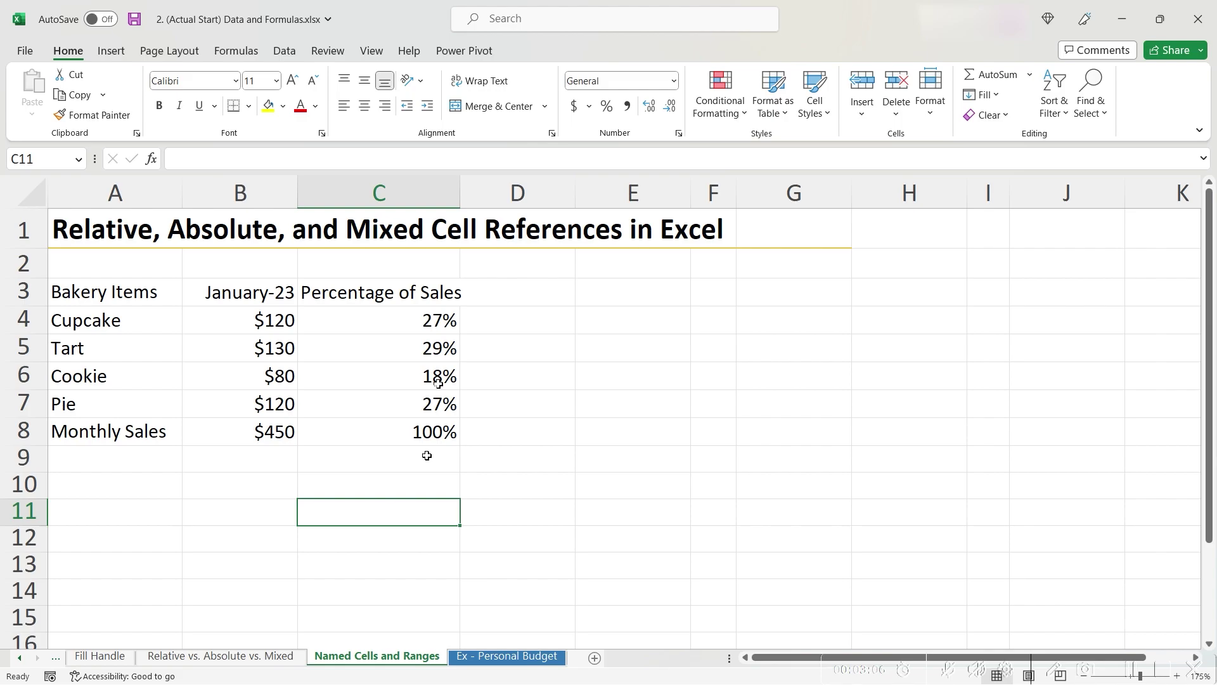
Replace the $B$8 reference in the Cupcake percentage formula in C4 so it reads =B4/TotalSales
{"action": "left_click", "coordinate": [417, 299]}
{"action": "left_click", "coordinate": [414, 322]}
{"action": "left_click_drag", "start_coordinate": [237, 159], "coordinate": [204, 160]}
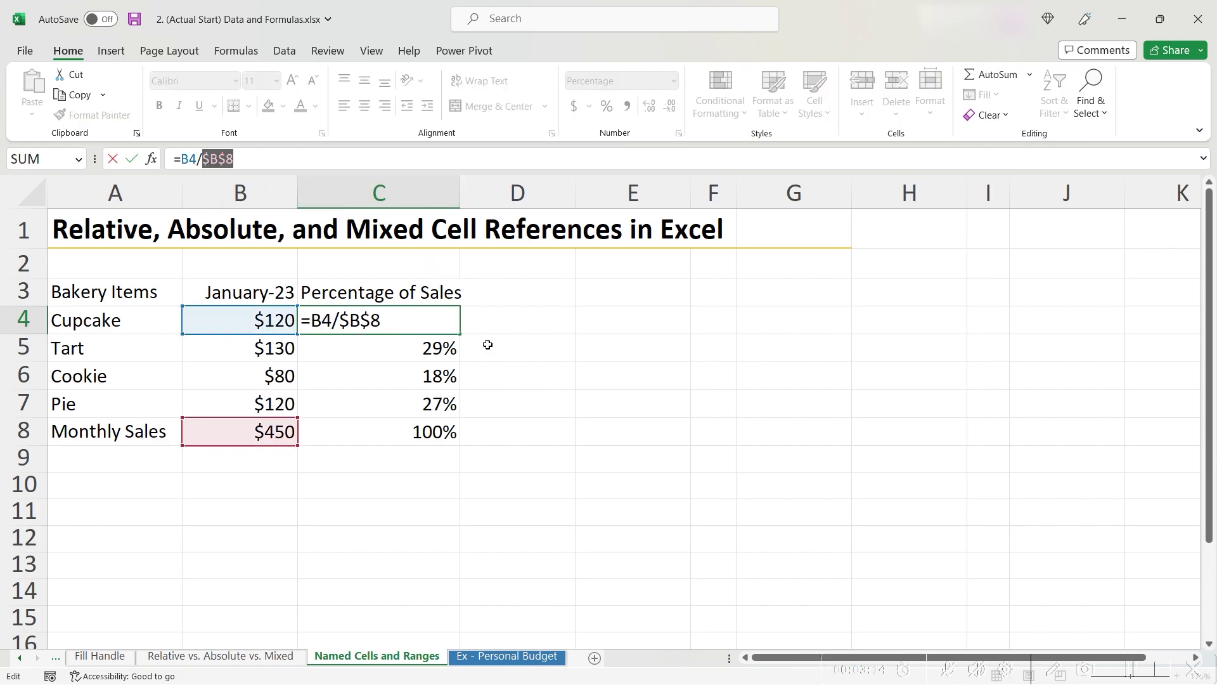
{"action": "left_click", "coordinate": [417, 313]}
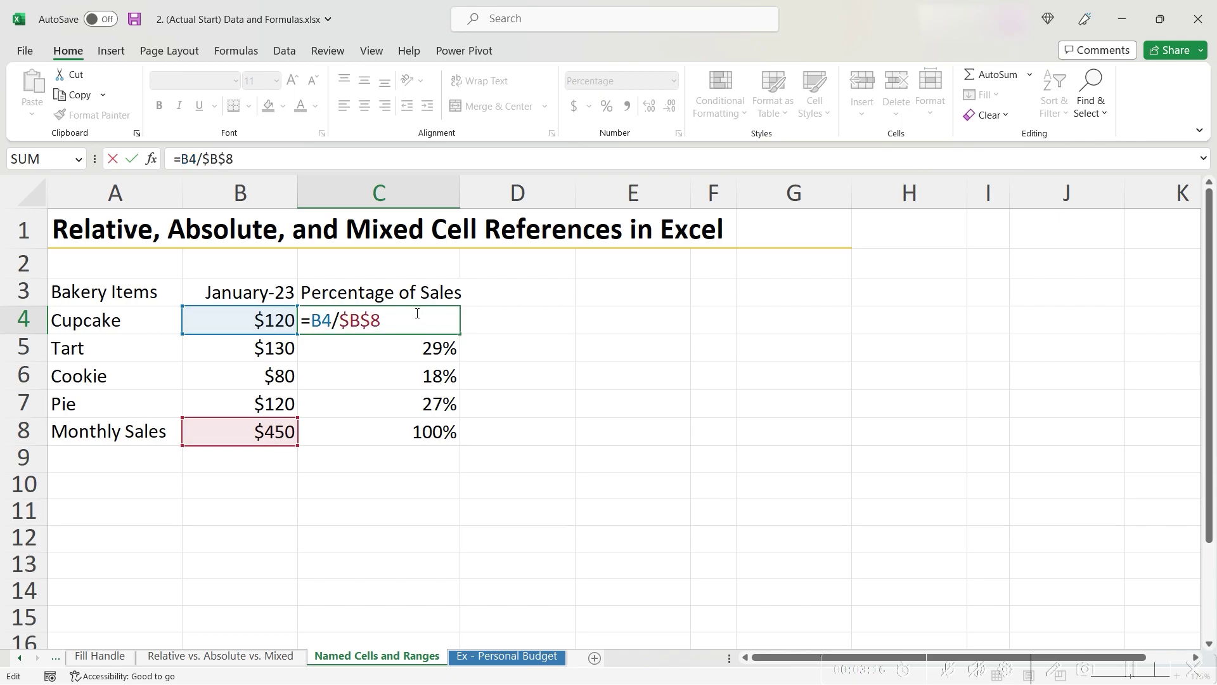
{"action": "key", "text": "BackSpace"}
{"action": "key", "text": "BackSpace"}
{"action": "key", "text": "BackSpace"}
{"action": "key", "text": "BackSpace"}
{"action": "type", "text": "Toto"}
{"action": "key", "text": "BackSpace"}
{"action": "key", "text": "BackSpace"}
{"action": "type", "text": "ta"}
{"action": "key", "text": "Tab"}
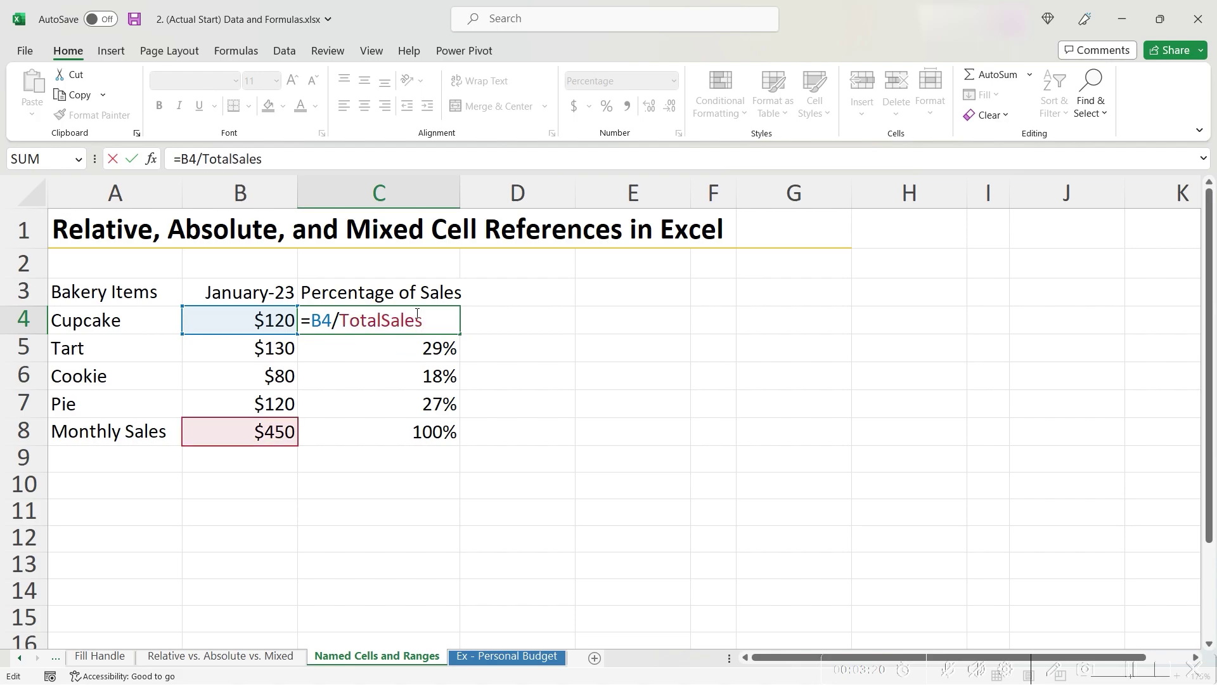
{"action": "key", "text": "Return"}
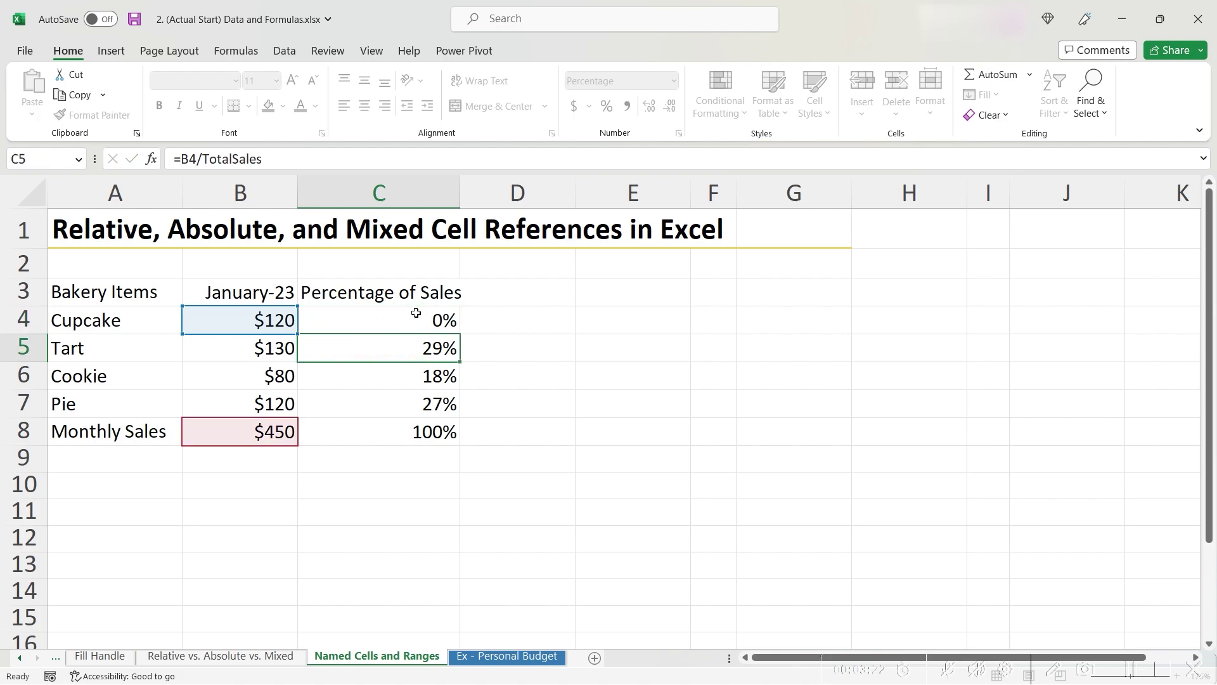
Fill the C4 percentage formula down through C8 and check the copied formulas
{"action": "left_click", "coordinate": [415, 313]}
{"action": "left_click_drag", "start_coordinate": [459, 334], "coordinate": [470, 432]}
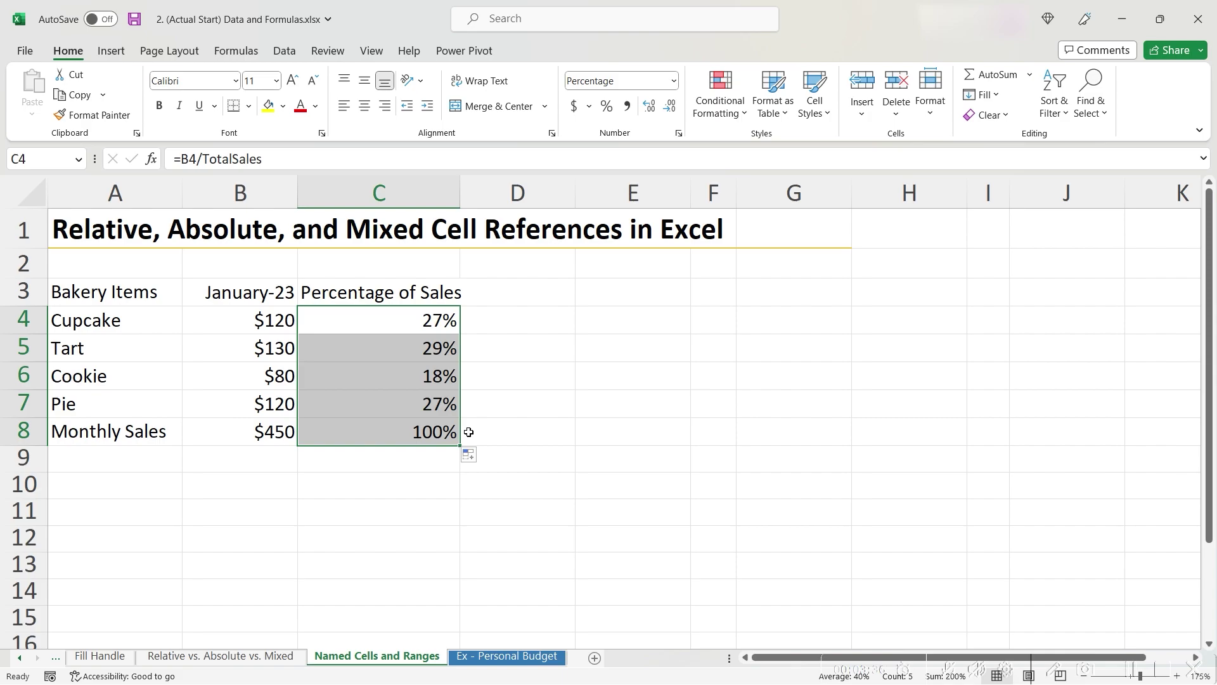
{"action": "left_click", "coordinate": [436, 325]}
{"action": "left_click", "coordinate": [434, 341]}
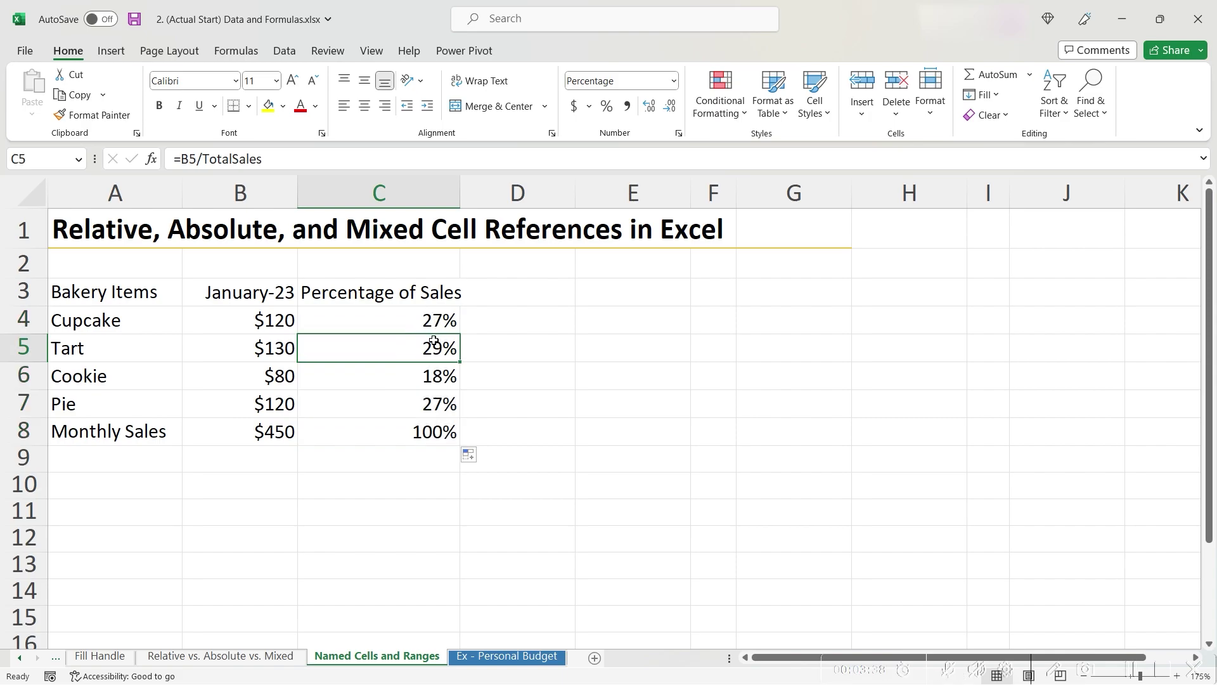
{"action": "left_click", "coordinate": [421, 392]}
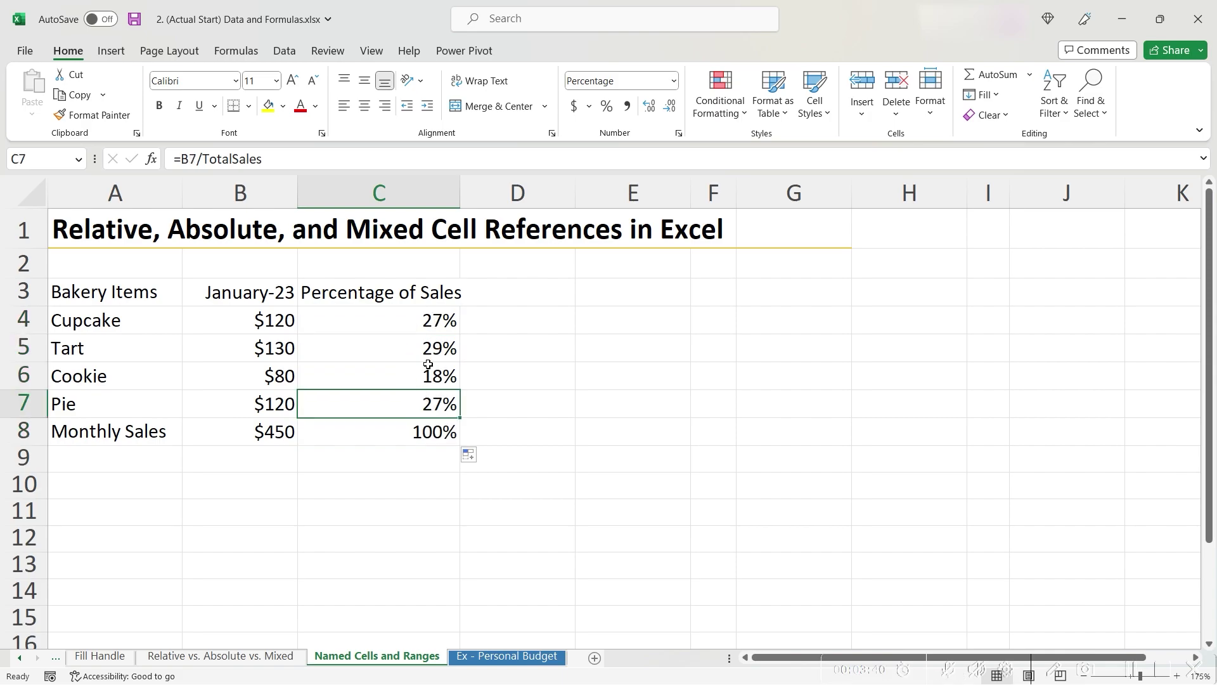
{"action": "left_click", "coordinate": [423, 377]}
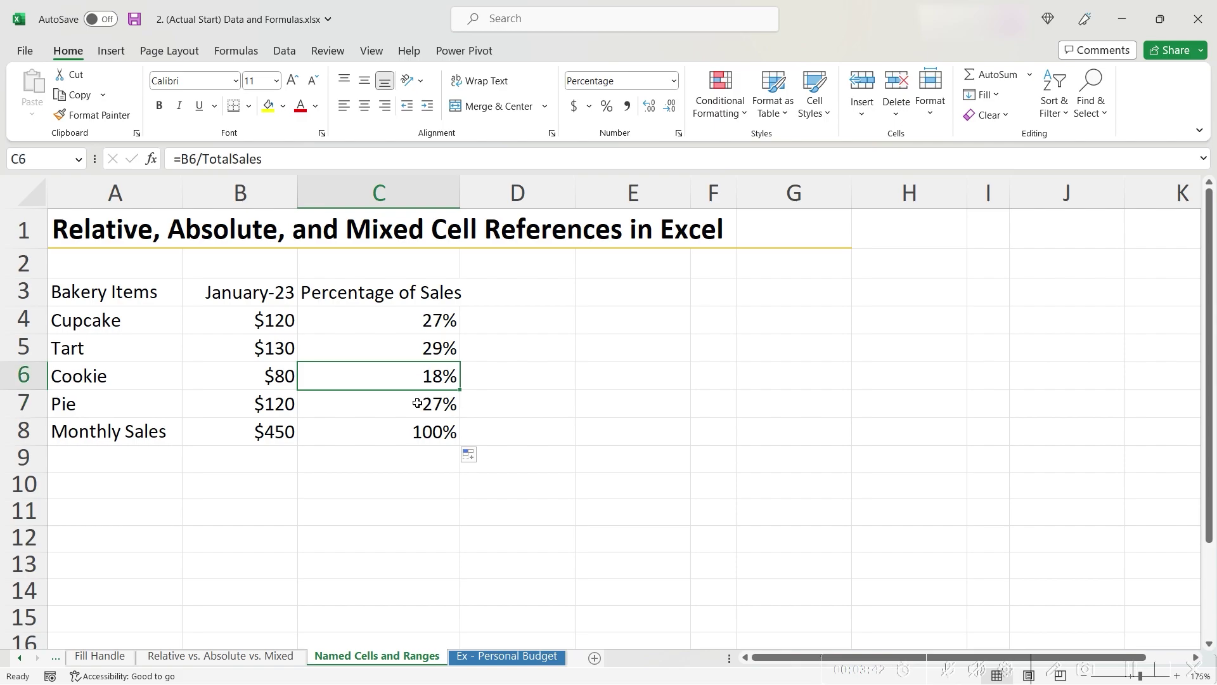
{"action": "left_click", "coordinate": [417, 403]}
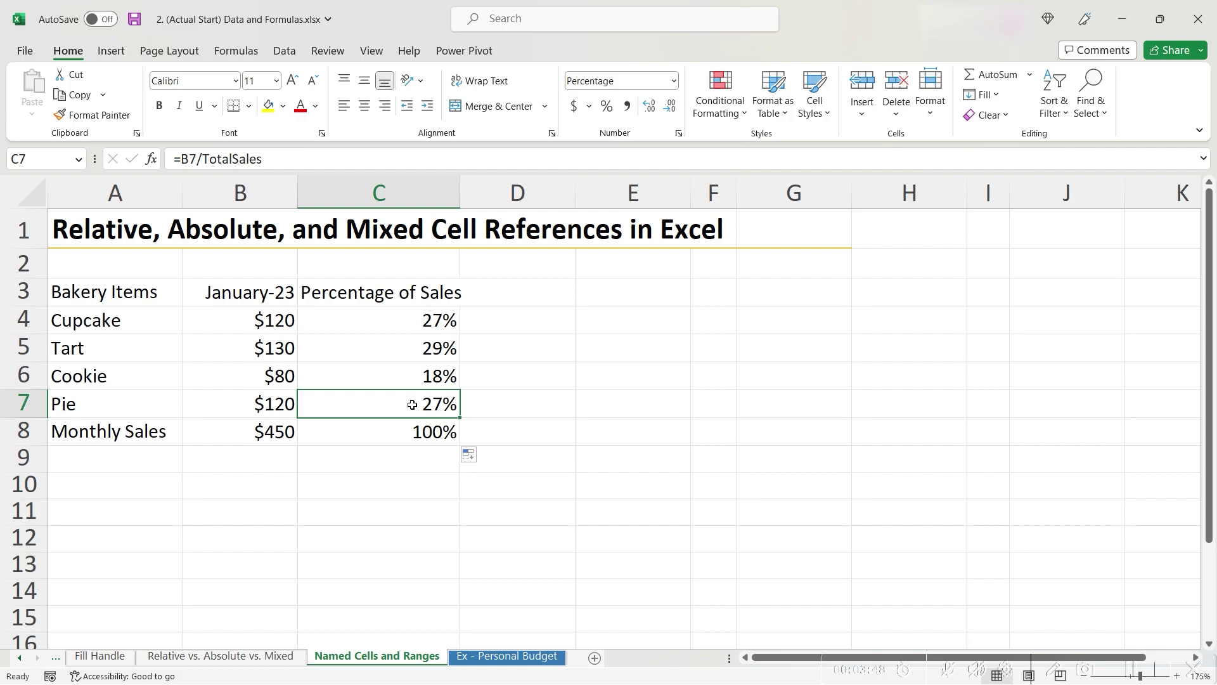
Name the whole bakery sales range A3:C8 SalesTable
{"action": "left_click", "coordinate": [109, 301]}
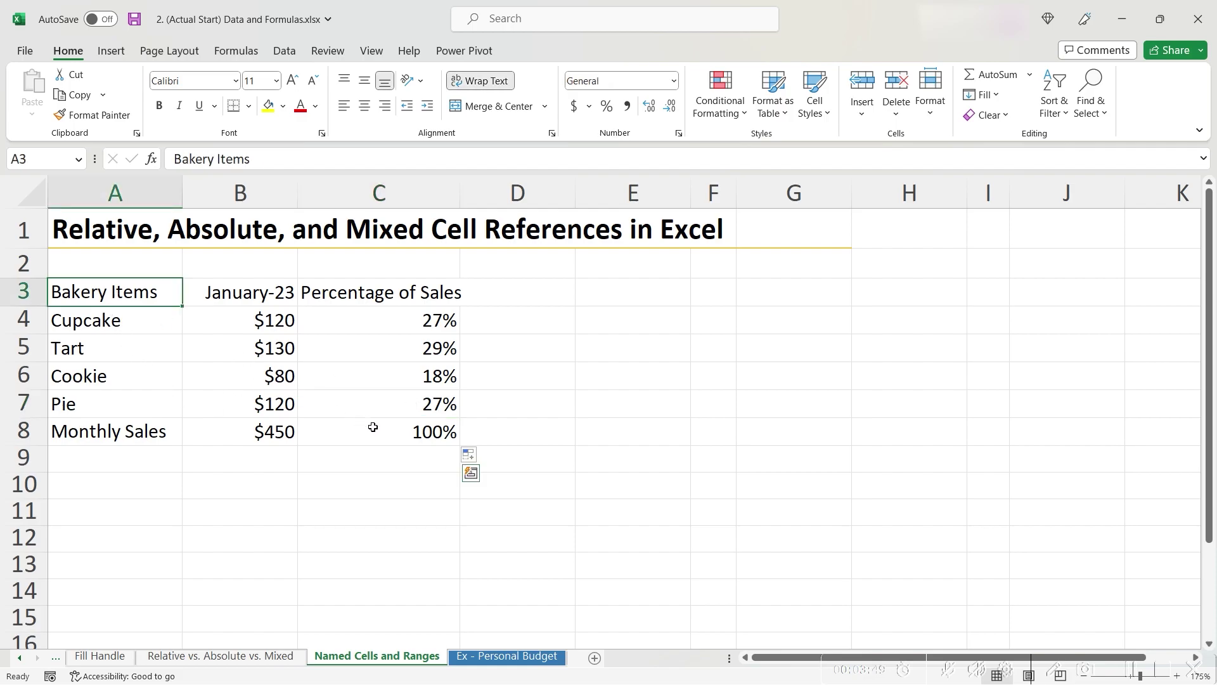
{"action": "left_click", "coordinate": [372, 428], "text": "shift"}
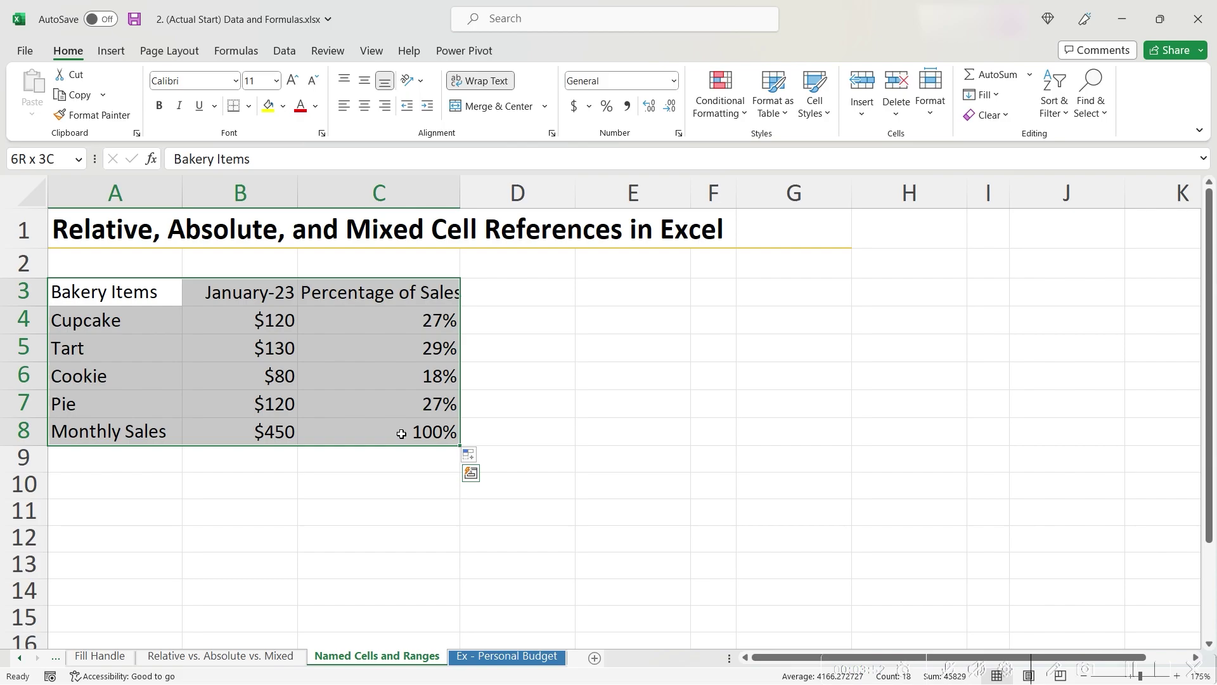
{"action": "left_click", "coordinate": [69, 158]}
{"action": "type", "text": "Sa"}
{"action": "type", "text": "lesTable"}
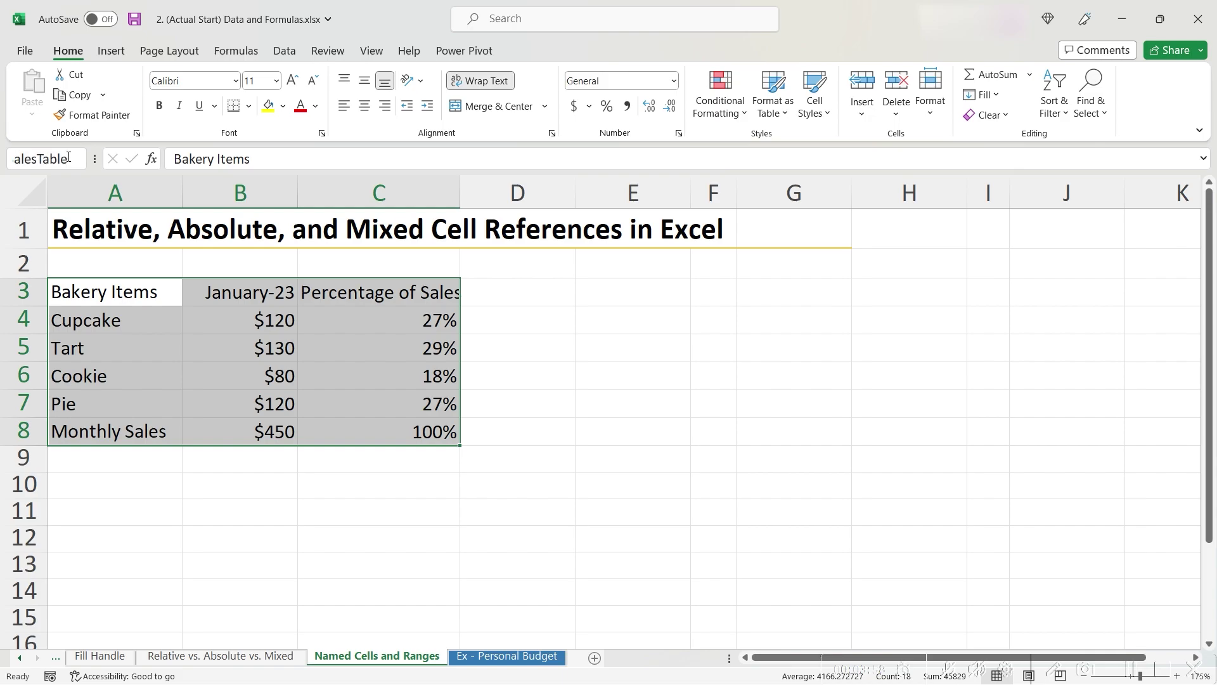
{"action": "key", "text": "Return"}
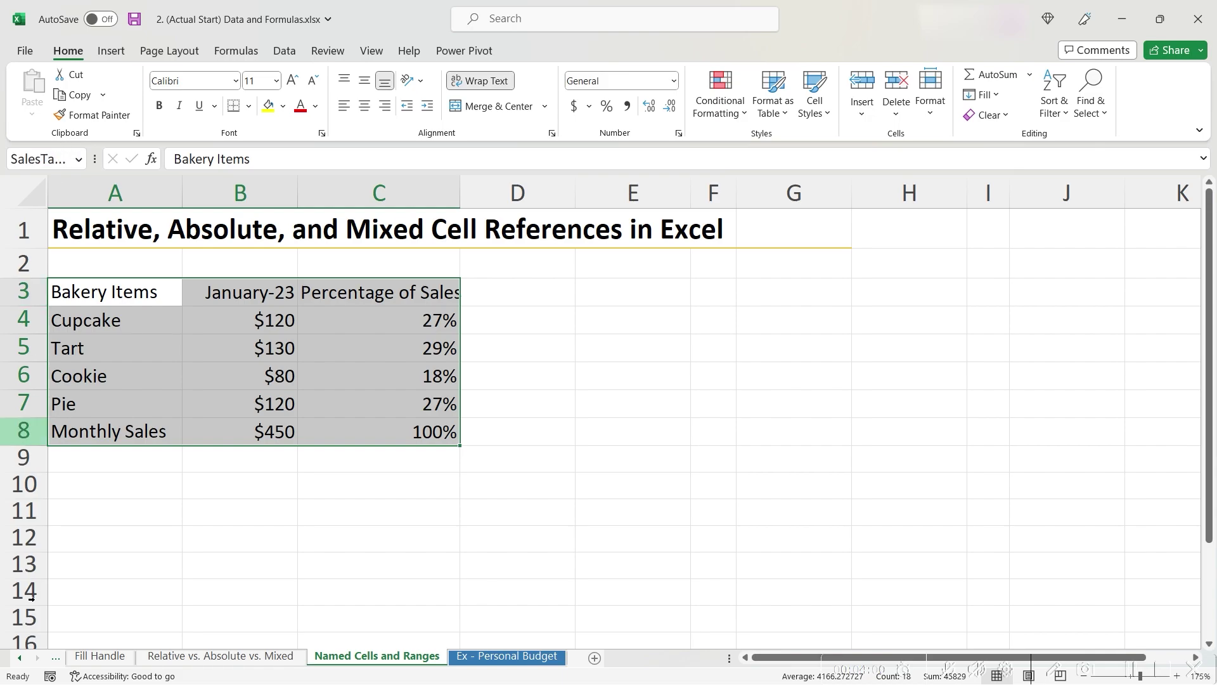
Enter the formula =SalesTable in cell A10 to reproduce the named range below the original table
{"action": "left_click", "coordinate": [124, 493]}
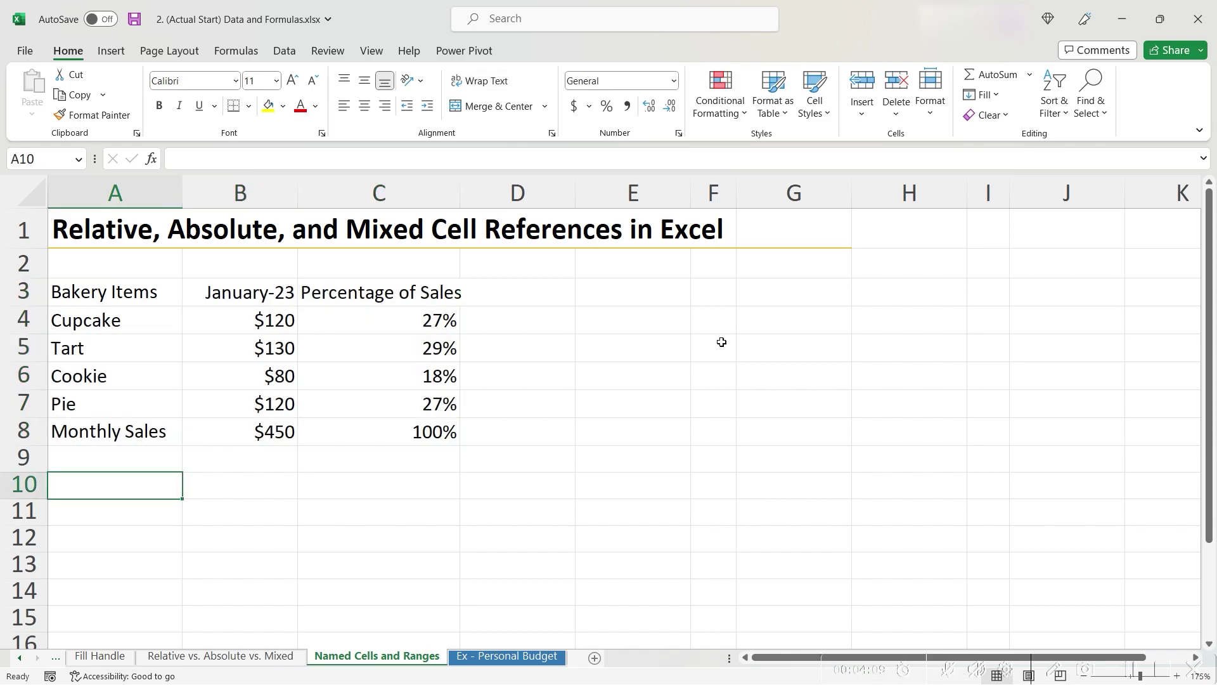
{"action": "type", "text": "="}
{"action": "type", "text": "Sales"}
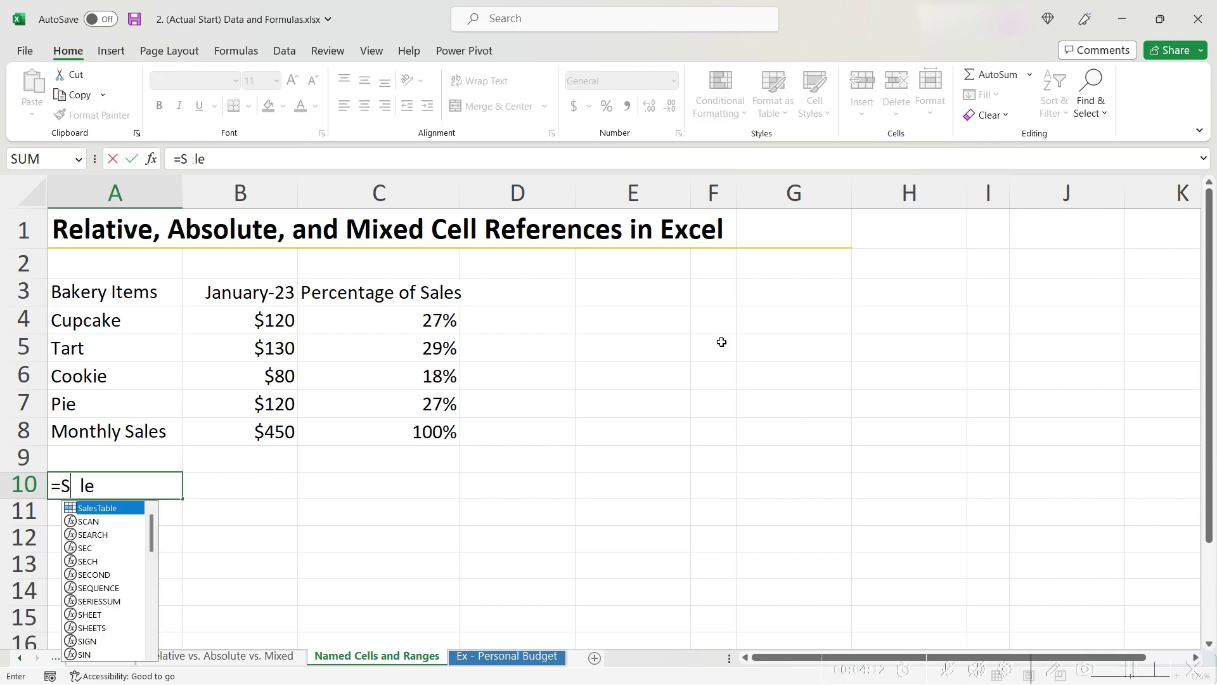
{"action": "key", "text": "Tab"}
{"action": "key", "text": "Return"}
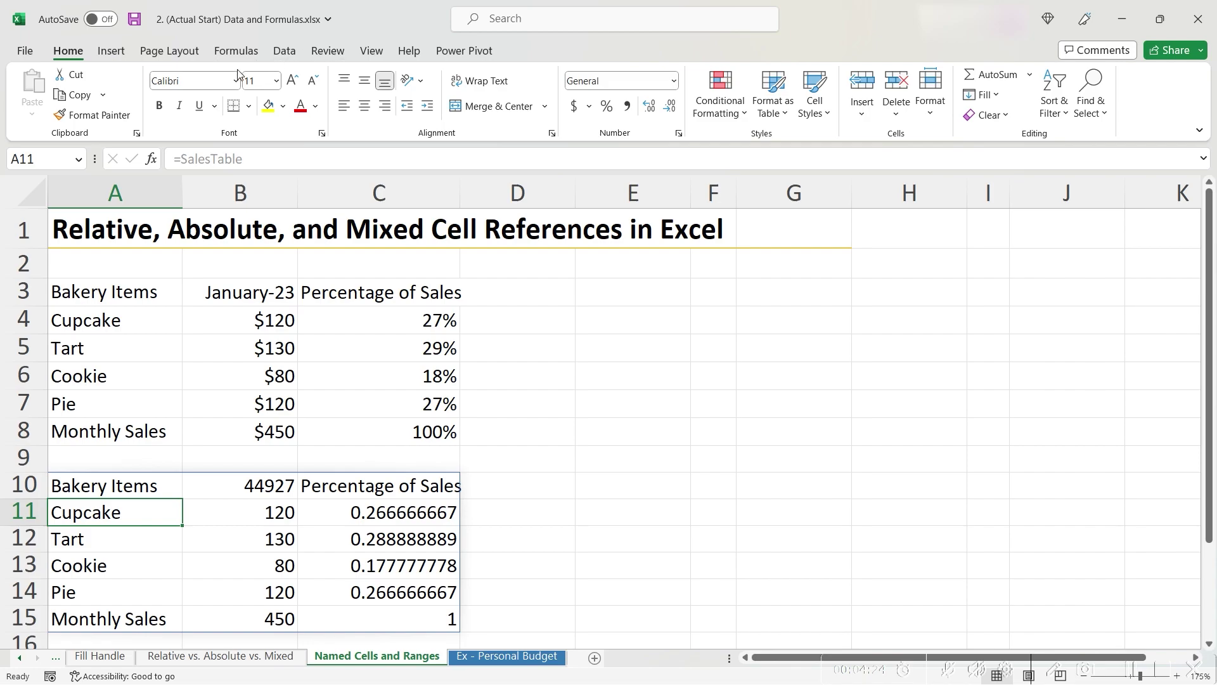
Review the SalesTable definition in the Name Manager without altering it
{"action": "left_click", "coordinate": [236, 50]}
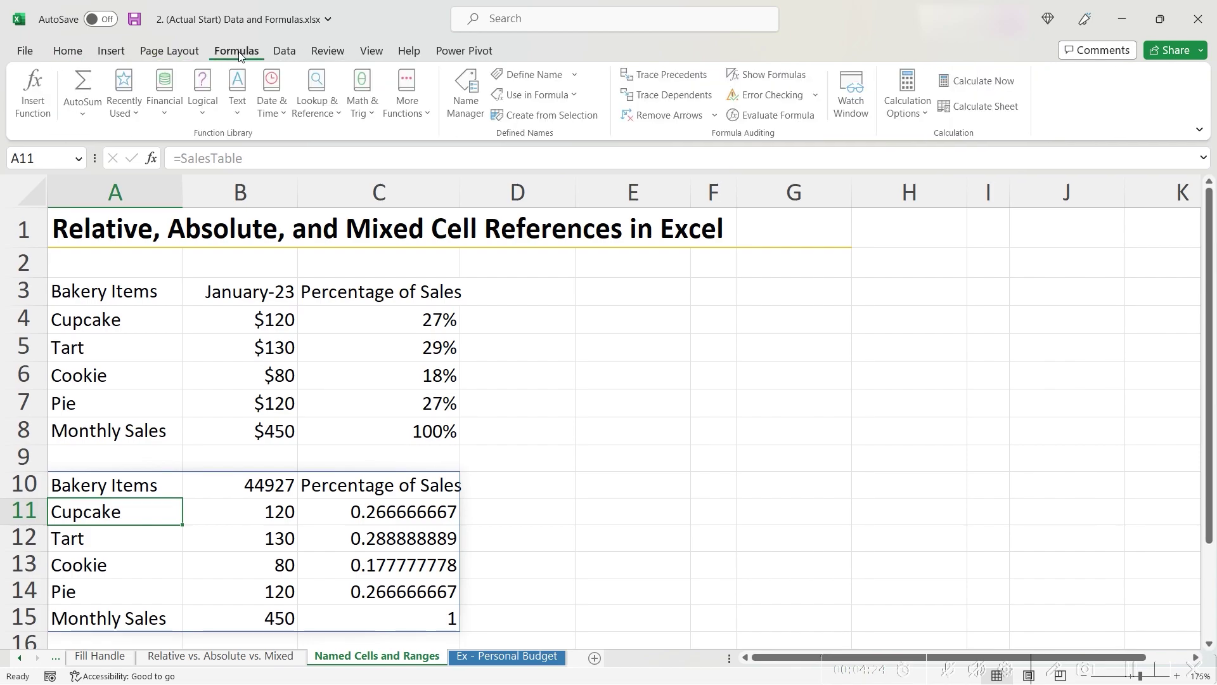
{"action": "left_click", "coordinate": [458, 101]}
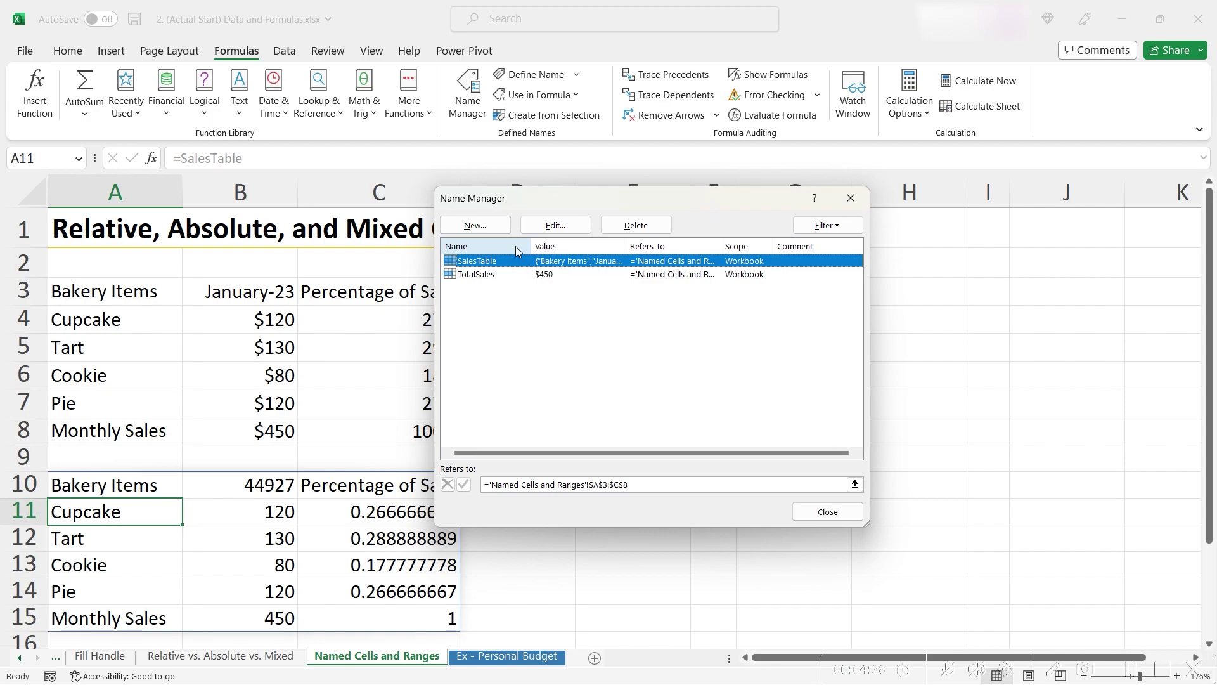
{"action": "left_click", "coordinate": [552, 226]}
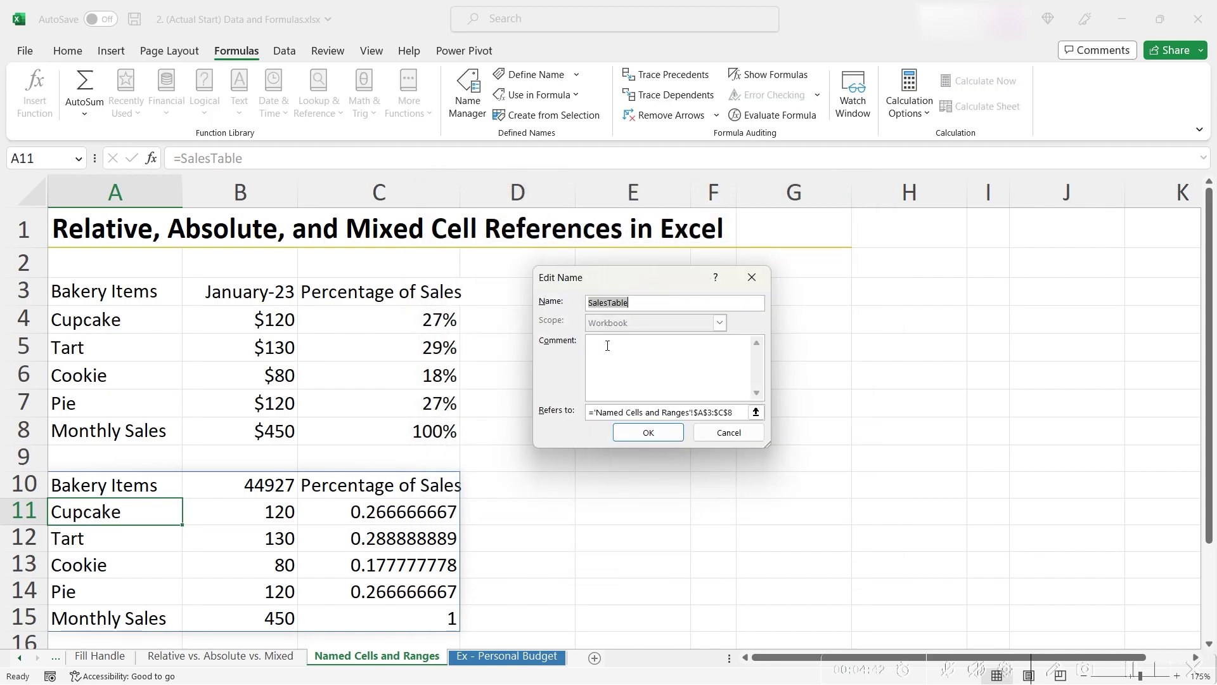
{"action": "left_click", "coordinate": [656, 432]}
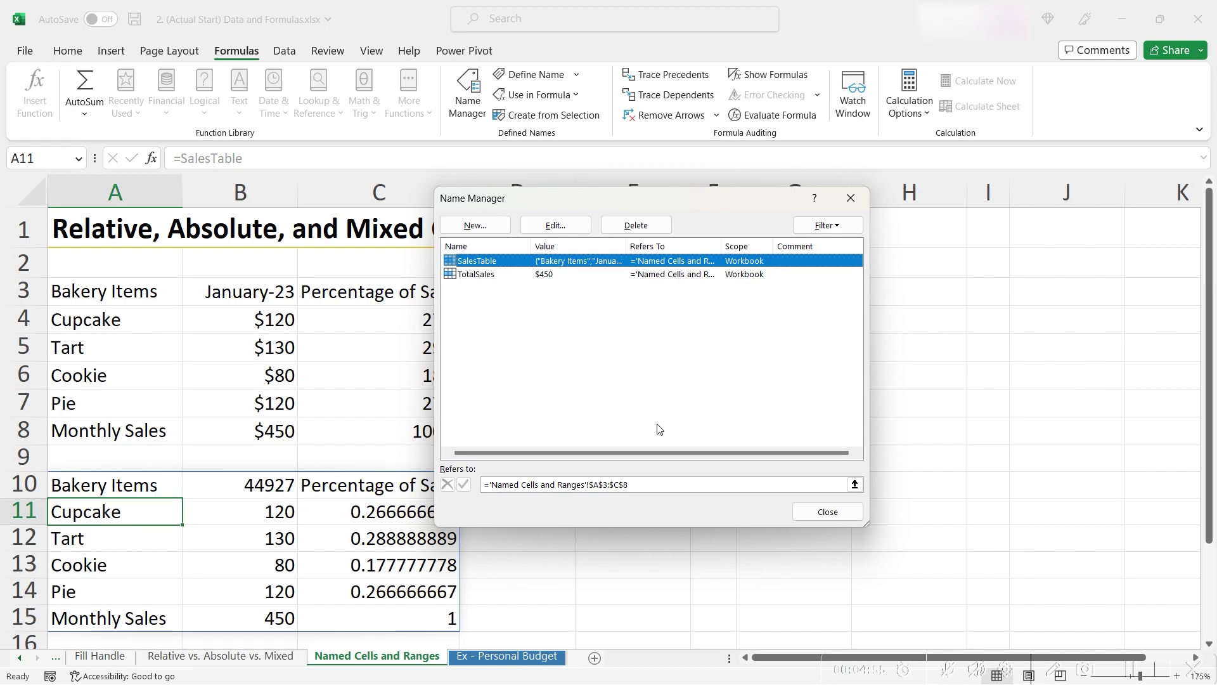
Start a new defined name from the Name Manager and browse its available scope options
{"action": "left_click", "coordinate": [484, 222]}
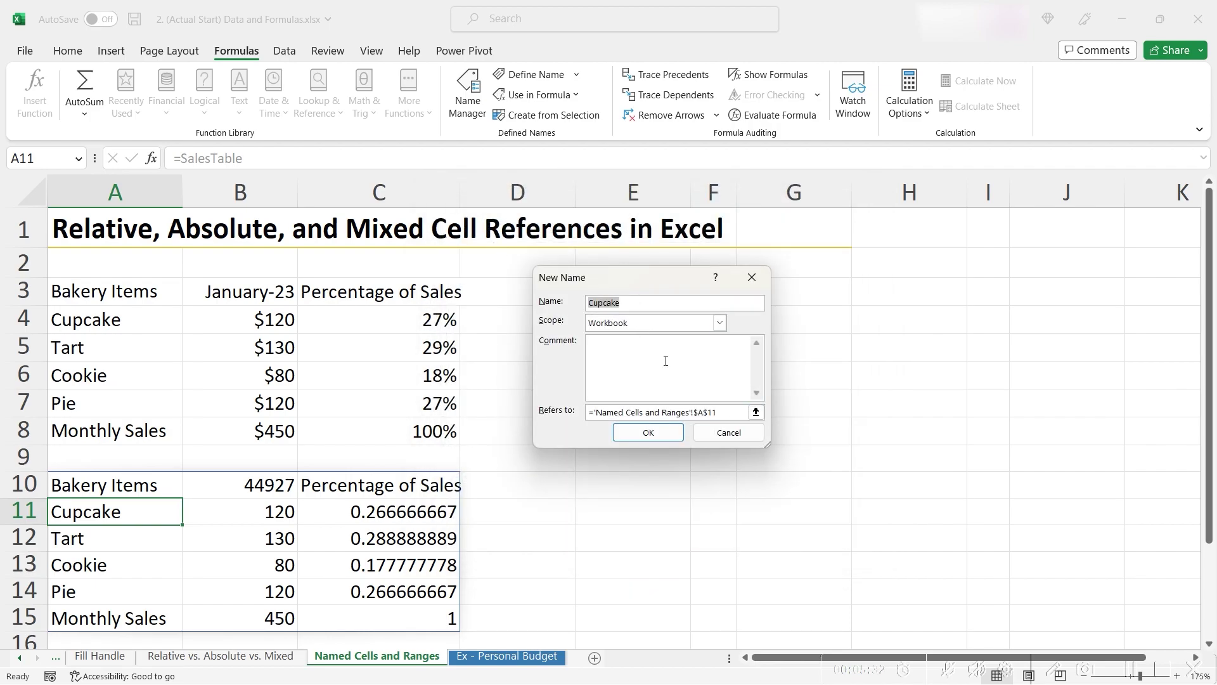
{"action": "left_click", "coordinate": [719, 322]}
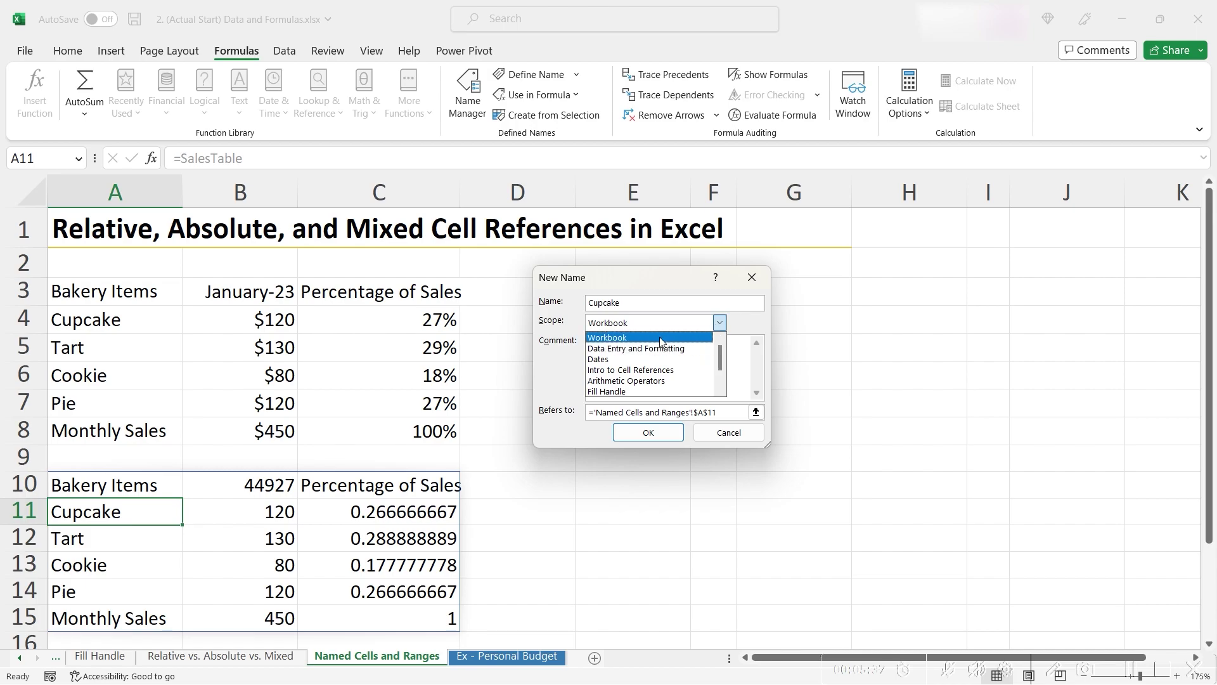
{"action": "scroll", "coordinate": [667, 380], "scroll_direction": "down", "scroll_amount": 2}
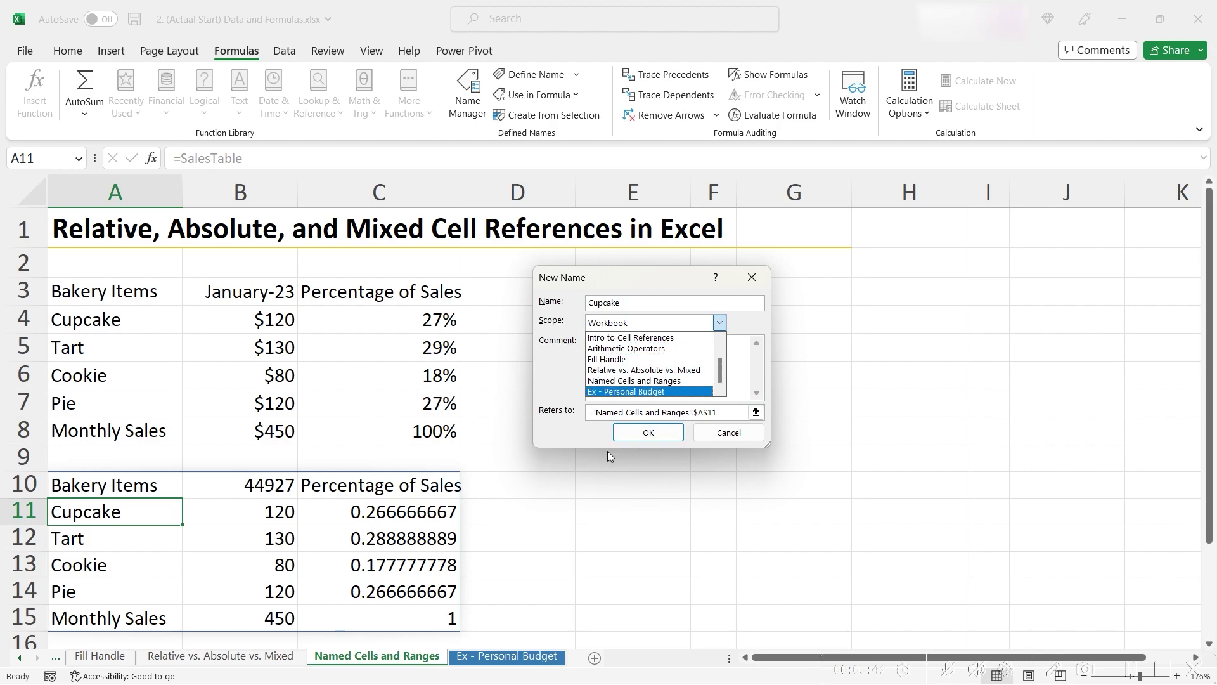